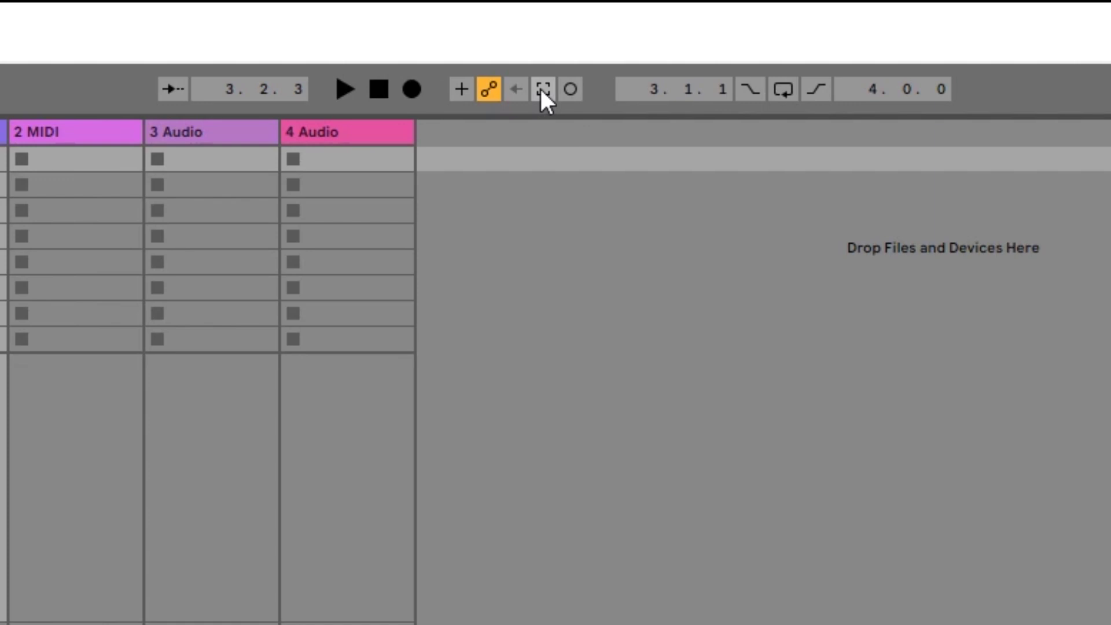
# Capture the played notes into a new Mini V3 clip, show it in Clip View, and stop playback.
pyautogui.click(543, 90)
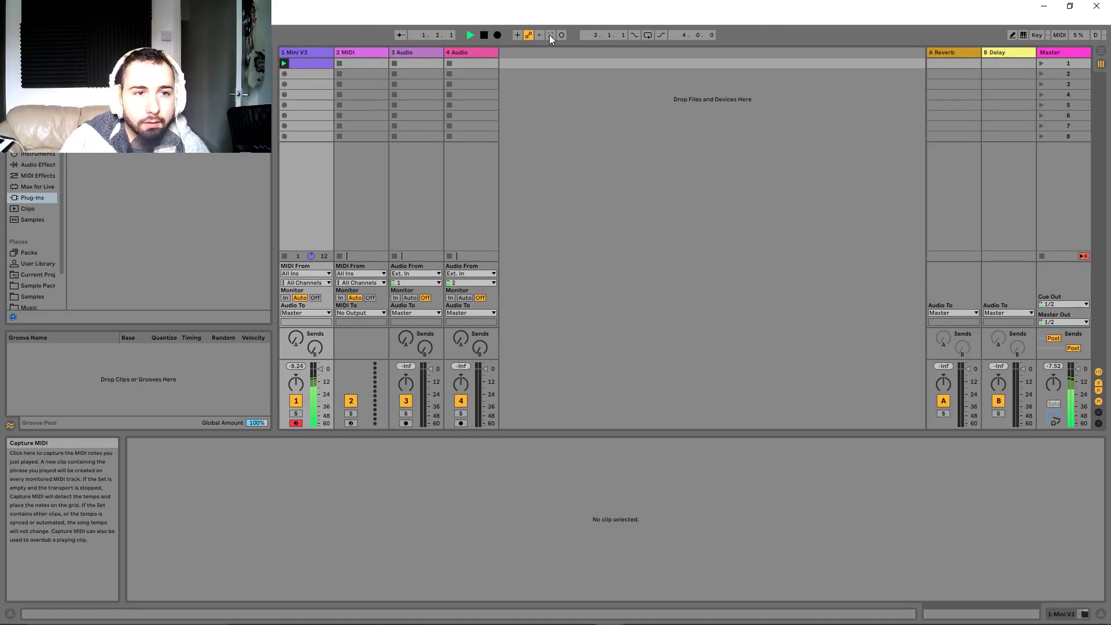
pyautogui.click(304, 62)
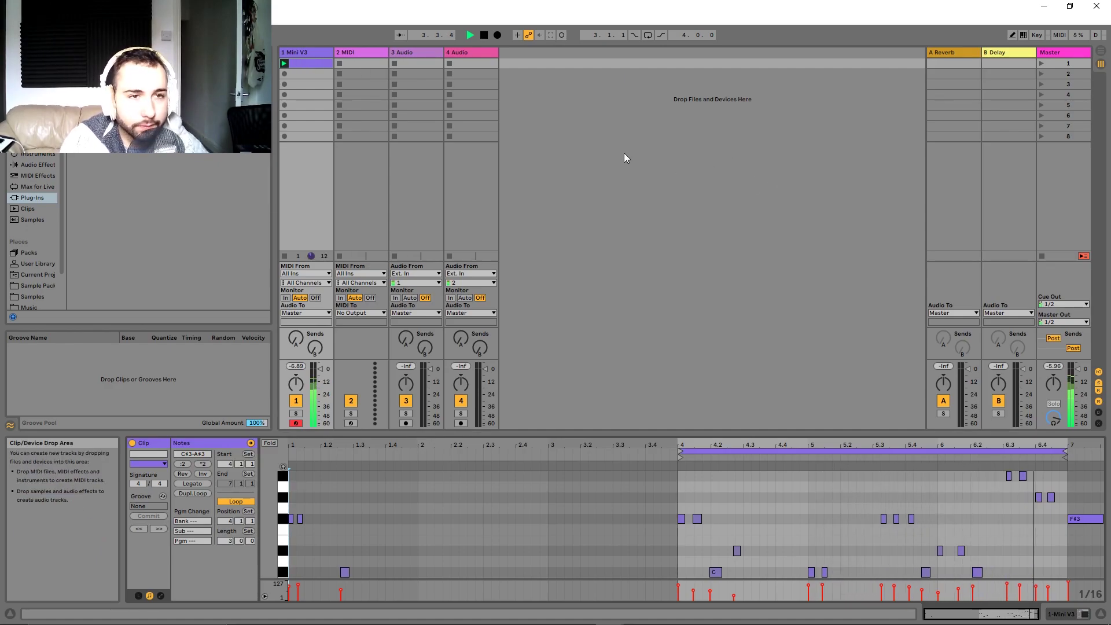
pyautogui.press('space')
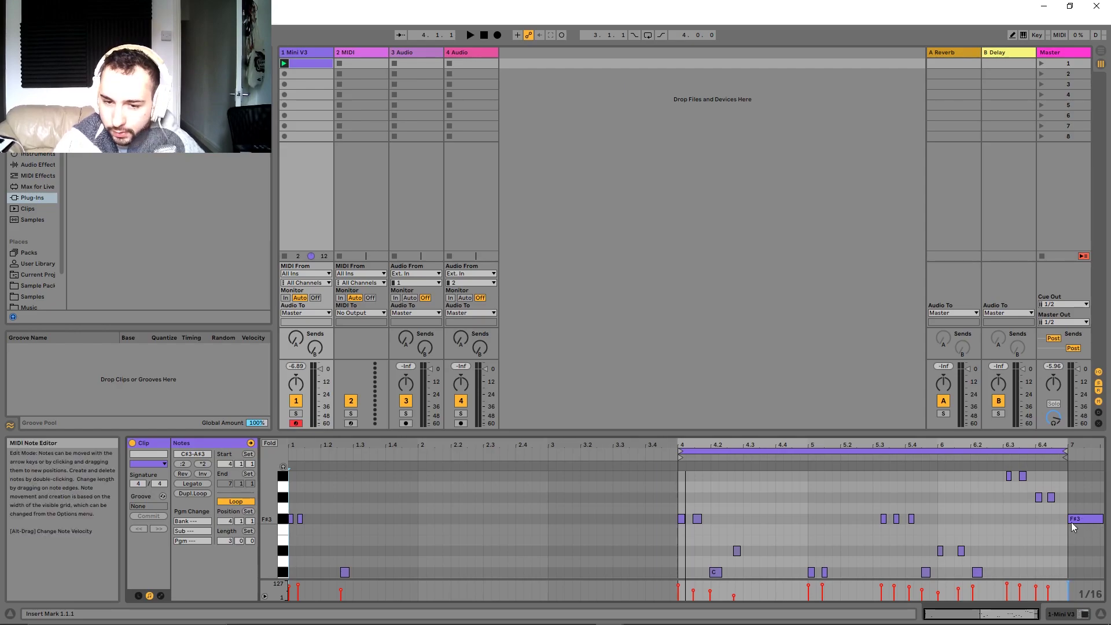
# Select the F#3 note at bar 7 in the piano roll and play the captured clip.
pyautogui.scroll(-1, 1072, 524)
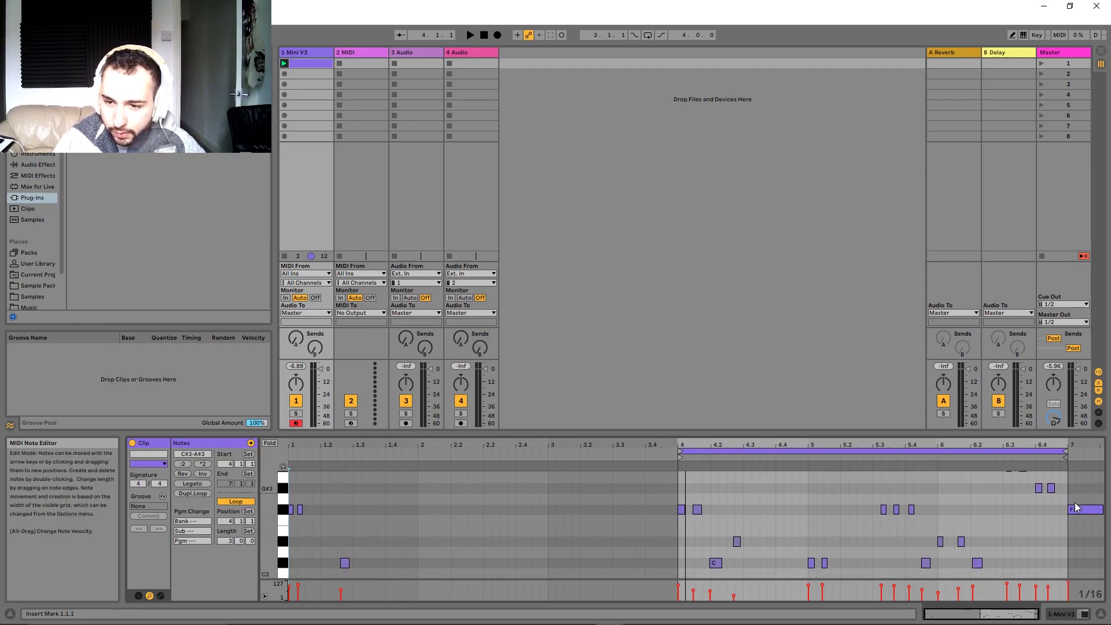
pyautogui.click(1087, 510)
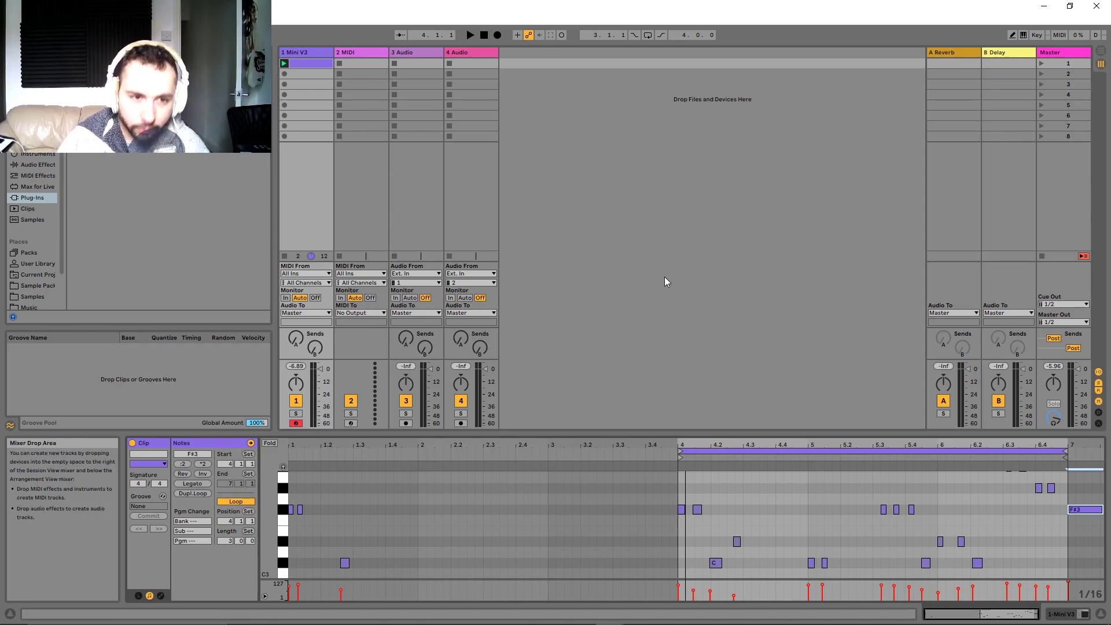
pyautogui.press('space')
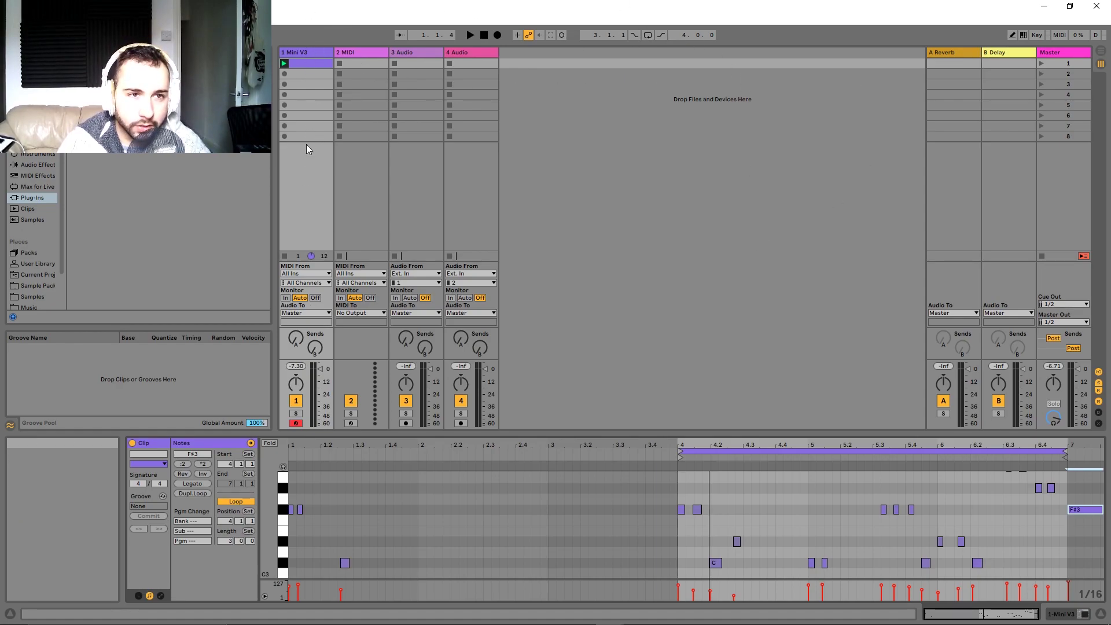
# Arm the 2 MIDI track, duplicate the Mini V3 track twice with Ctrl+D, and arm both copies.
pyautogui.click(351, 423)
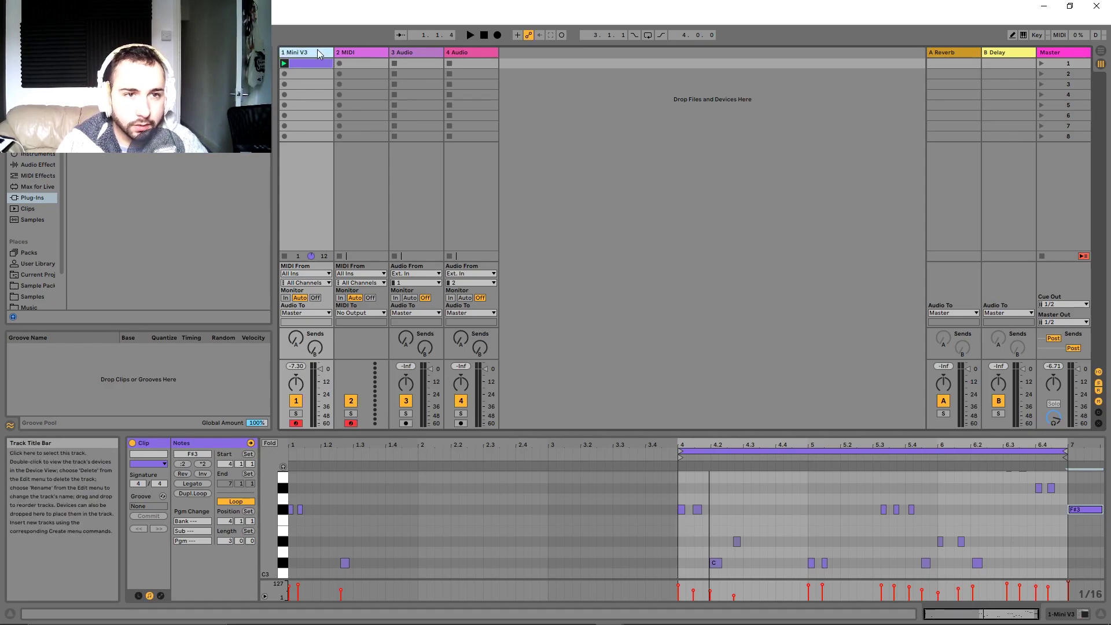
pyautogui.hotkey('ctrl', 'd')
pyautogui.hotkey('ctrl', 'd')
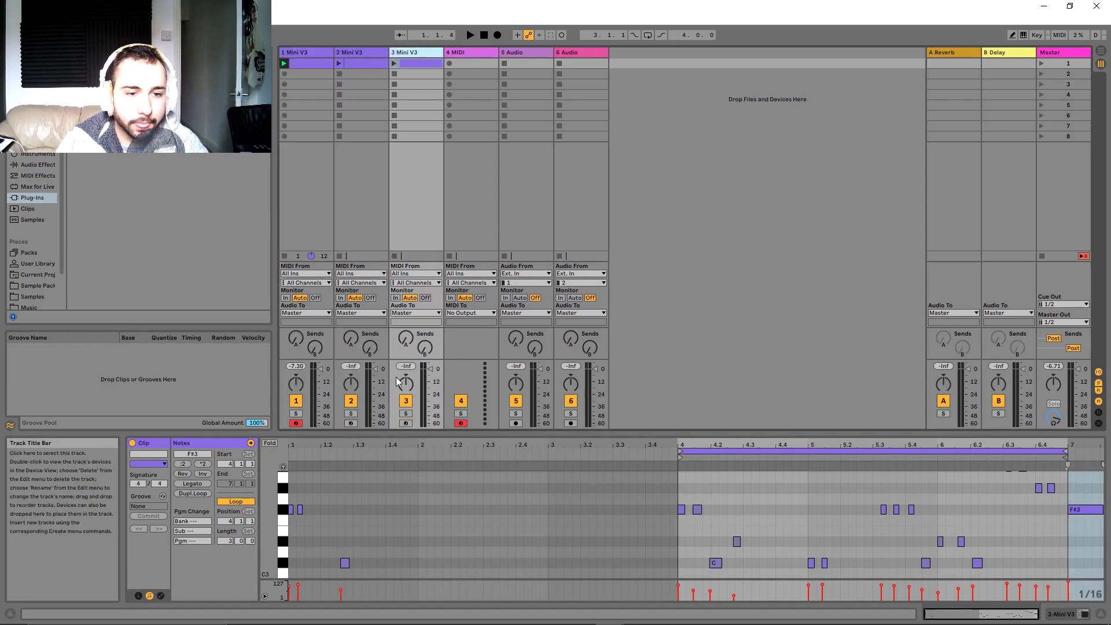
pyautogui.click(351, 423)
pyautogui.click(406, 423)
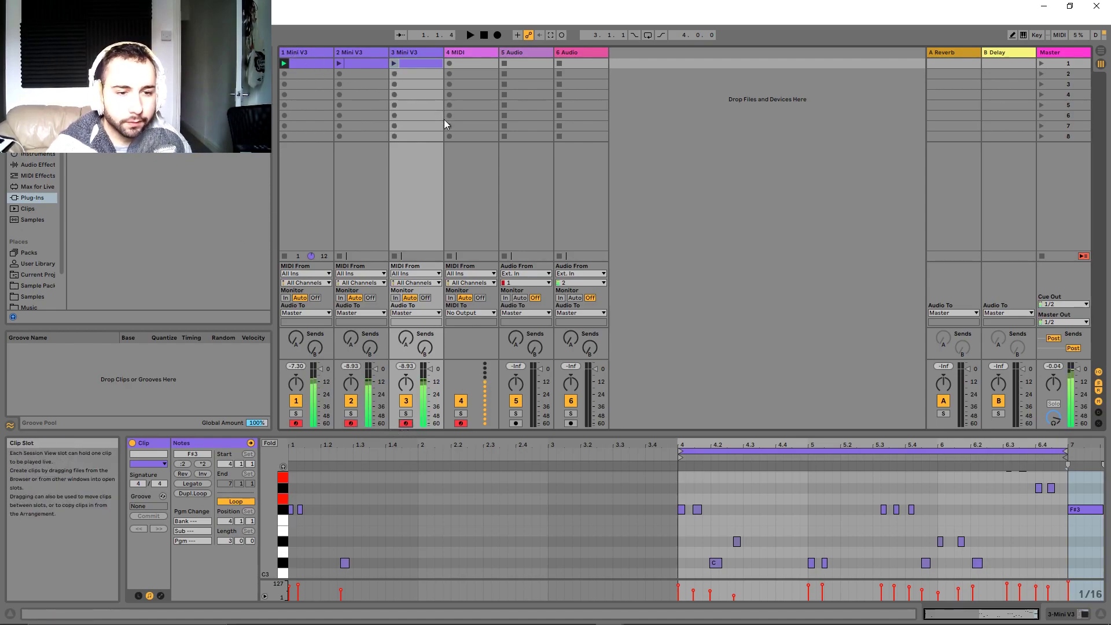
# Capture the played MIDI into clips on all four armed tracks and launch the 4 MIDI clip.
pyautogui.click(553, 38)
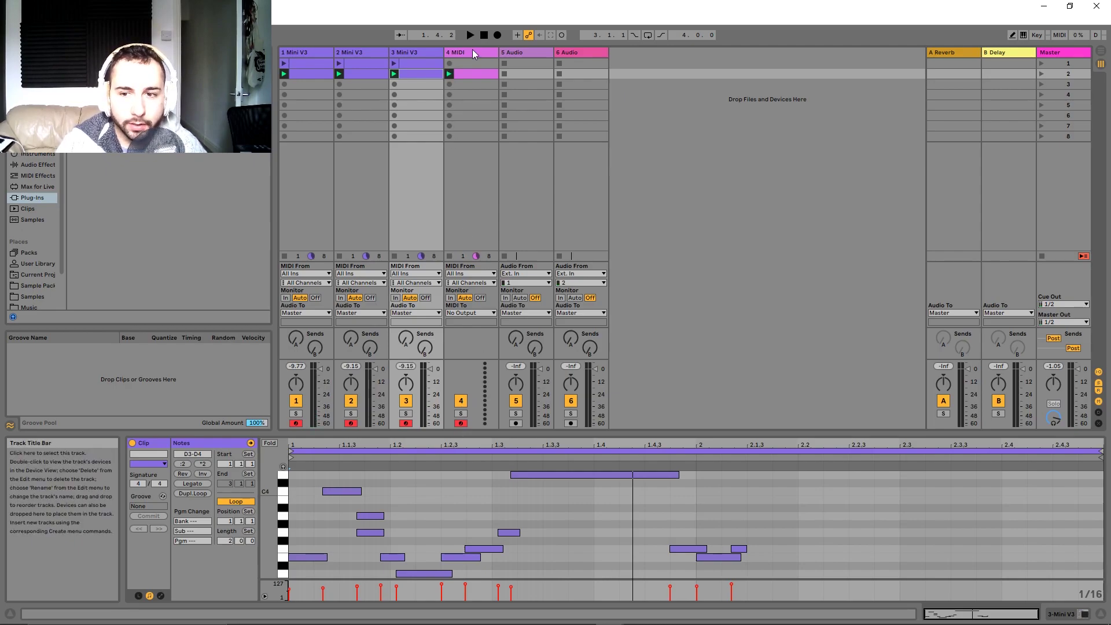
pyautogui.click(448, 74)
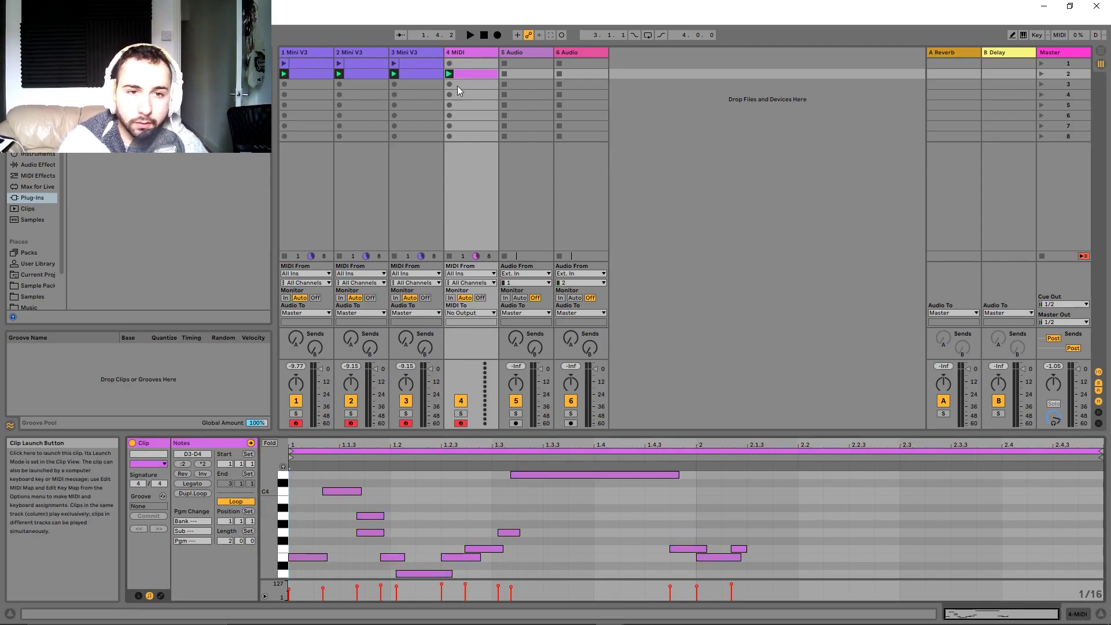
pyautogui.press('Tab')
pyautogui.press('Tab')
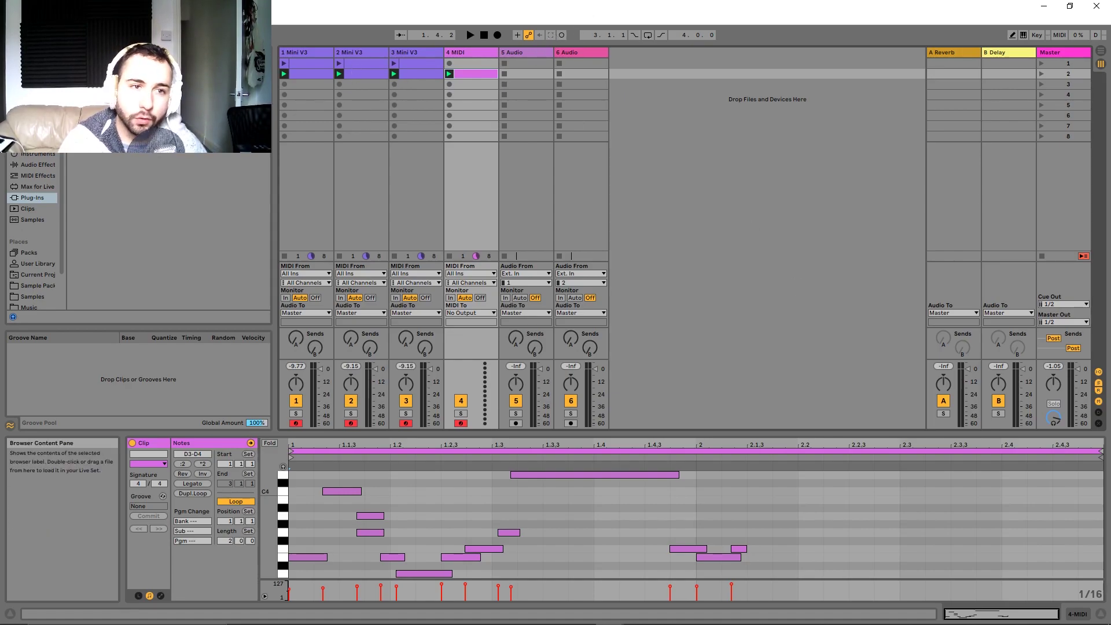
# In Arrangement view, disarm the second and third Mini V3 tracks and set the insert marker at song start.
pyautogui.press('Tab')
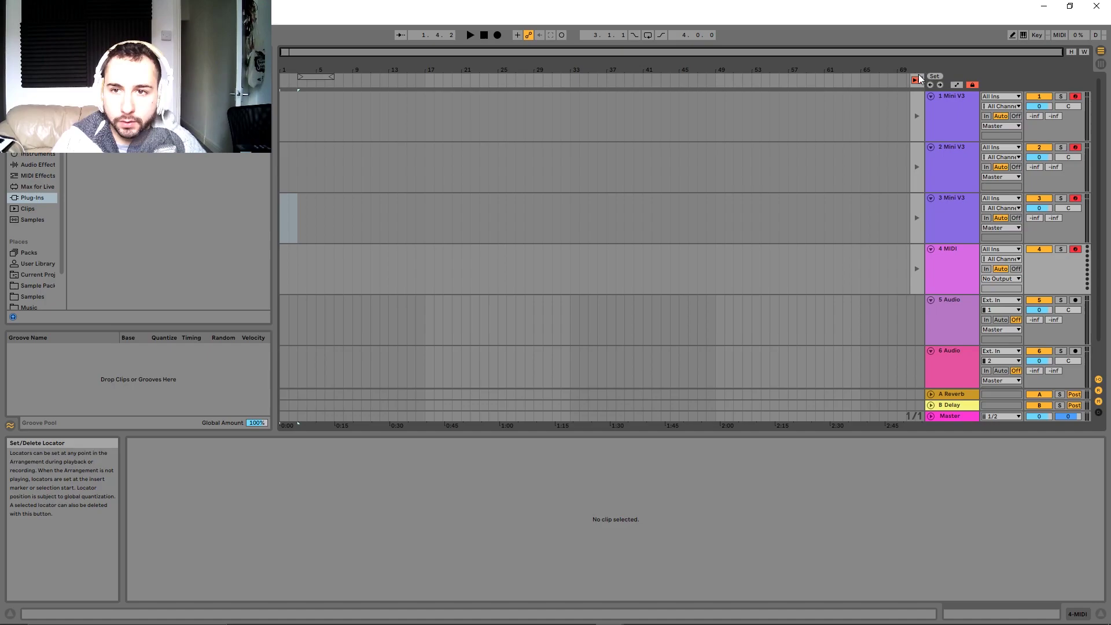
pyautogui.click(1075, 147)
pyautogui.click(1075, 198)
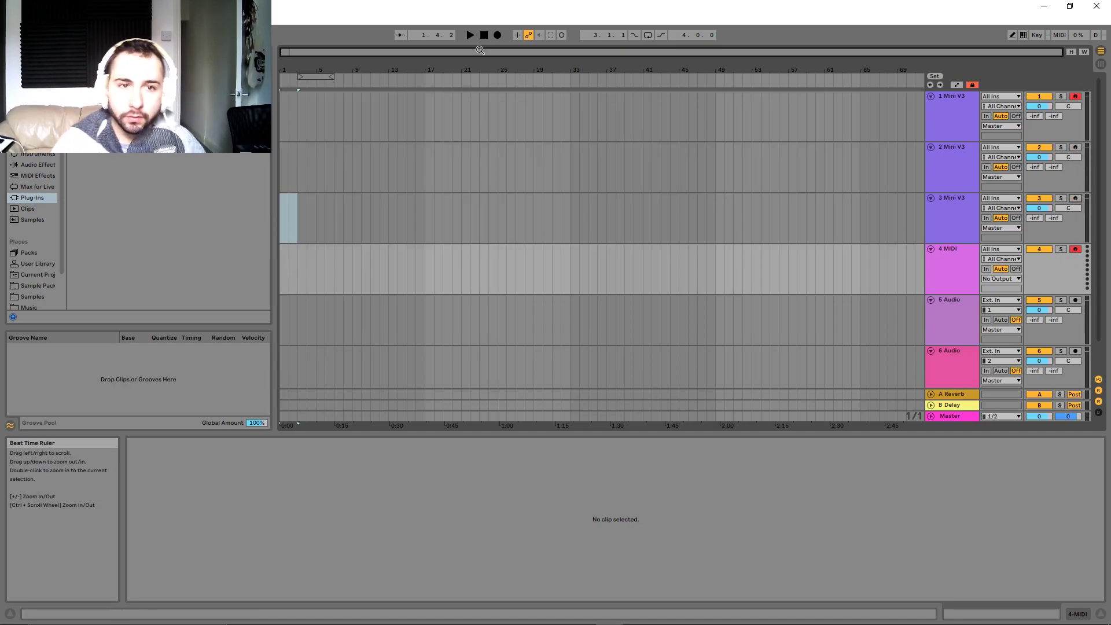
pyautogui.click(280, 218)
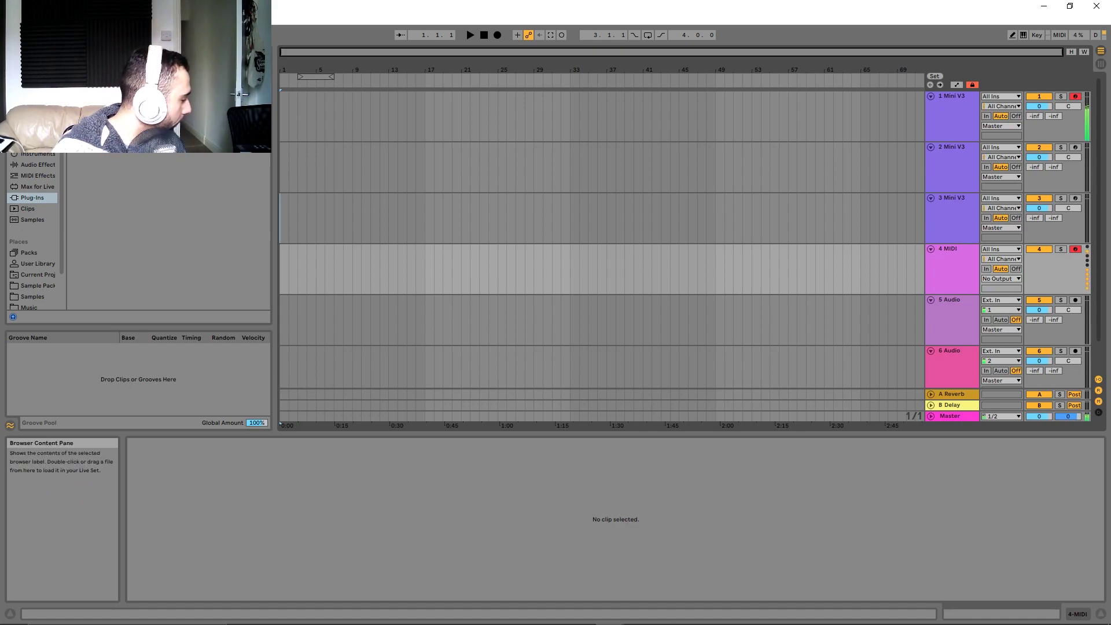
# Capture the played MIDI into bar-1 clips on the armed 1 Mini V3 and 4 MIDI tracks.
pyautogui.click(553, 36)
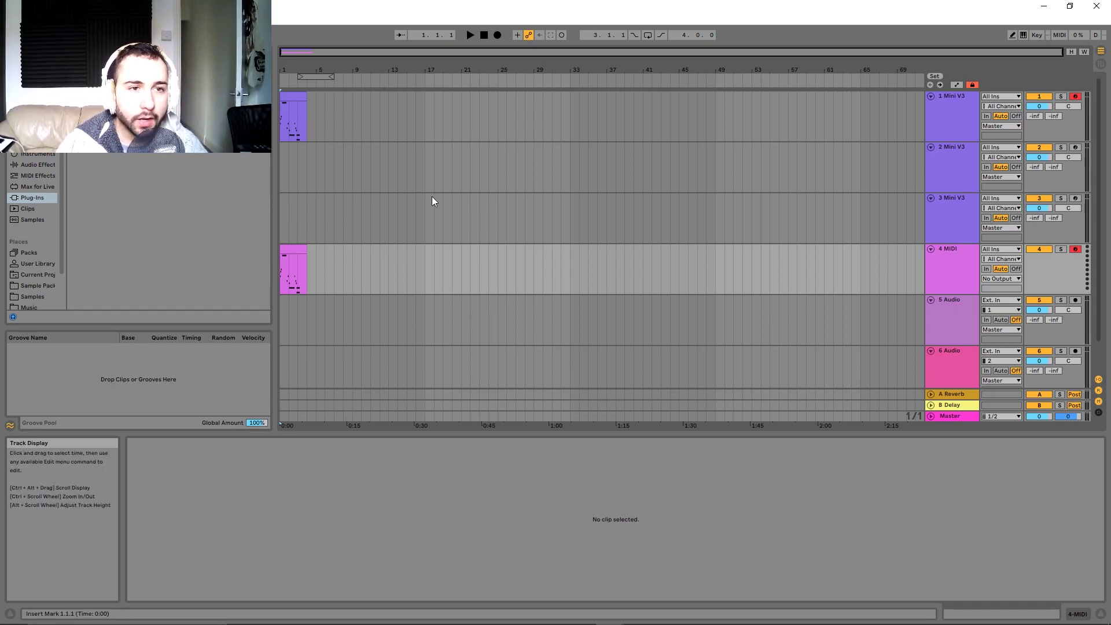
pyautogui.press('Tab')
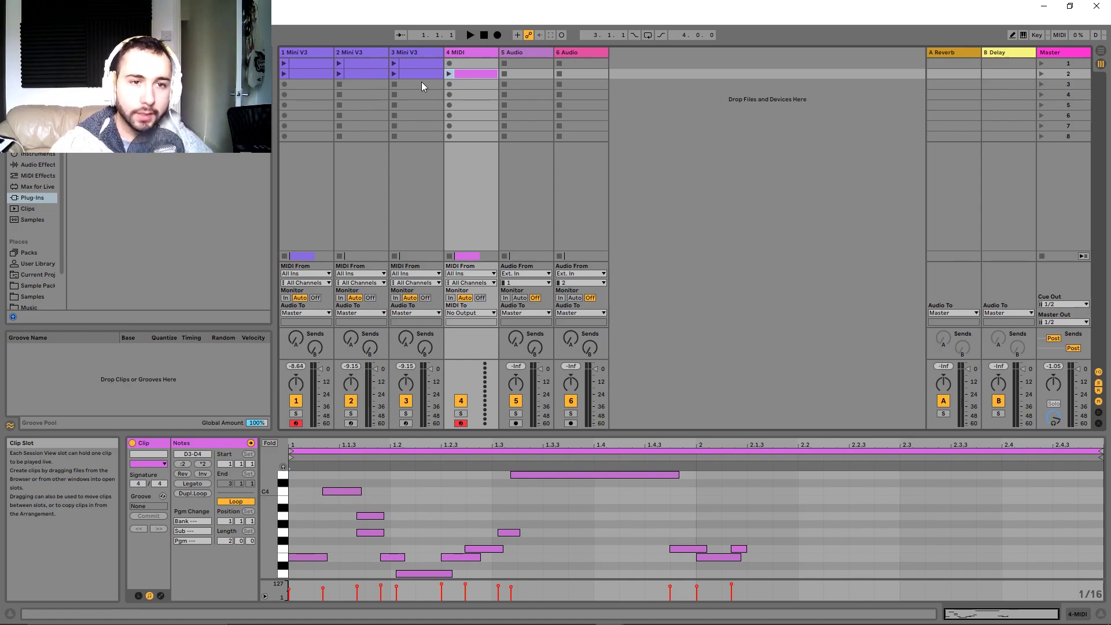
pyautogui.press('Tab')
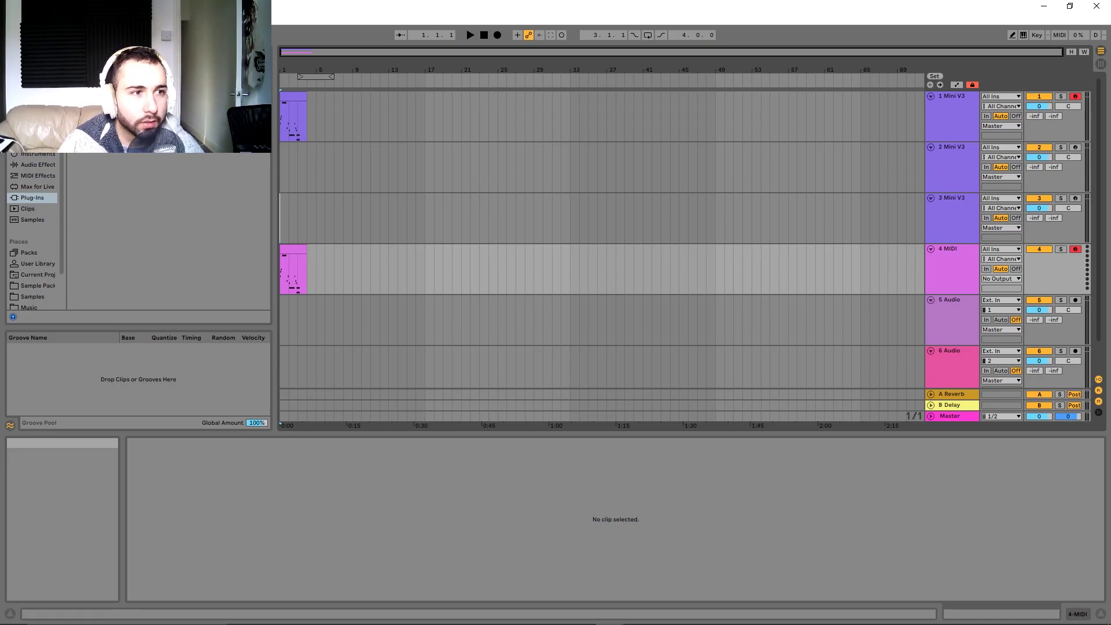
# Open a recent Live set and add a new MIDI track with Operator below track 82.
pyautogui.click(28, 18)
pyautogui.click(12, 17)
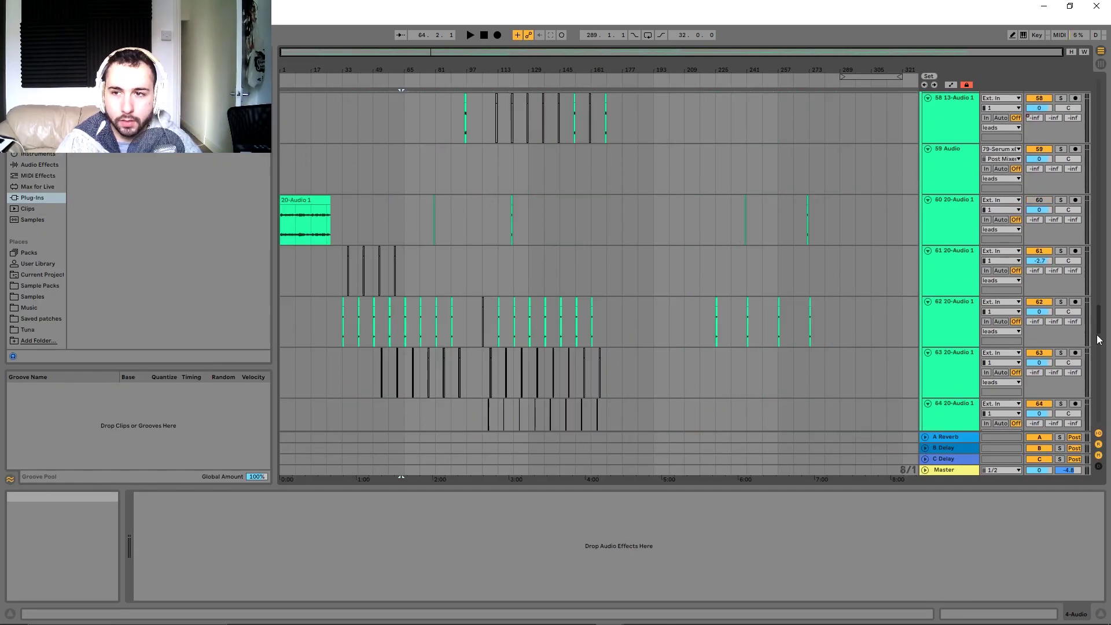
pyautogui.scroll(-15, 1099, 340)
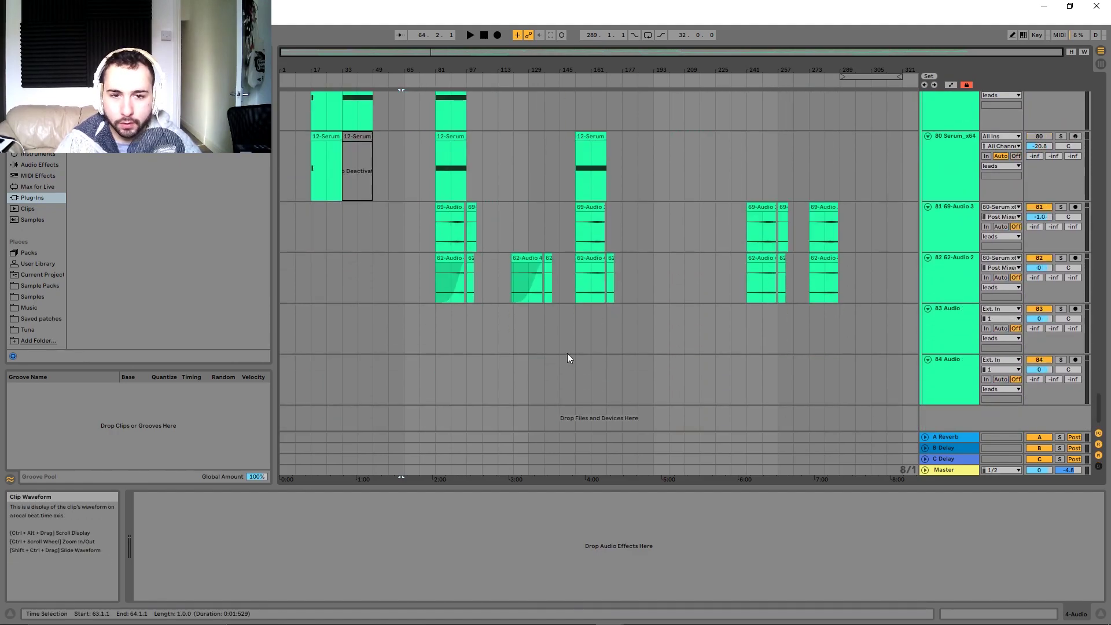
pyautogui.click(963, 282)
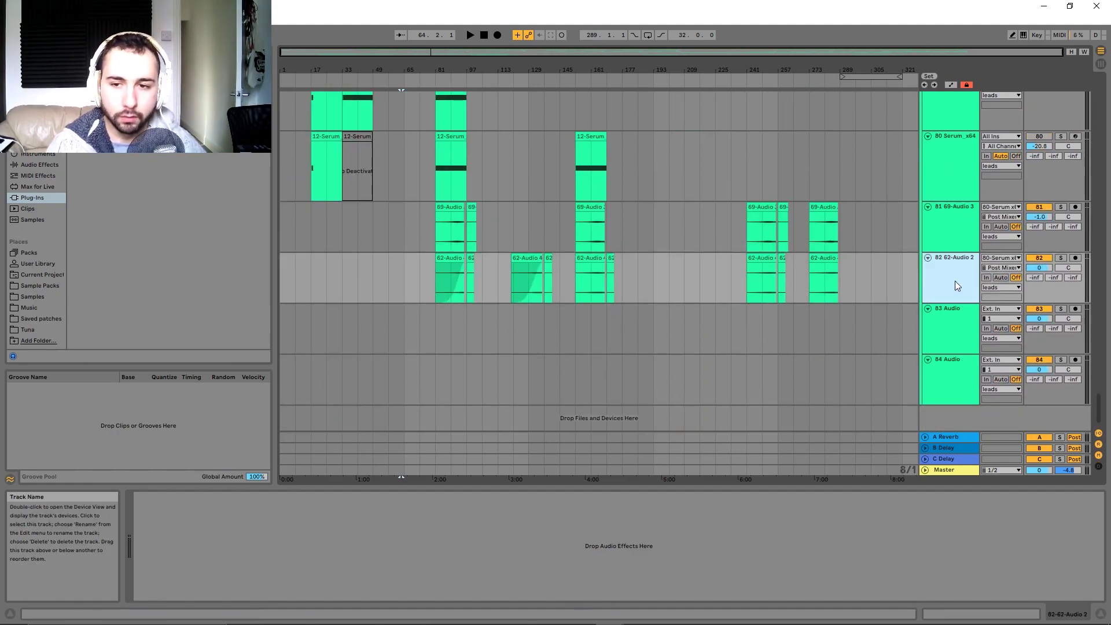
pyautogui.hotkey('ctrl', 'shift', 't')
pyautogui.hotkey('ctrl', 'f')
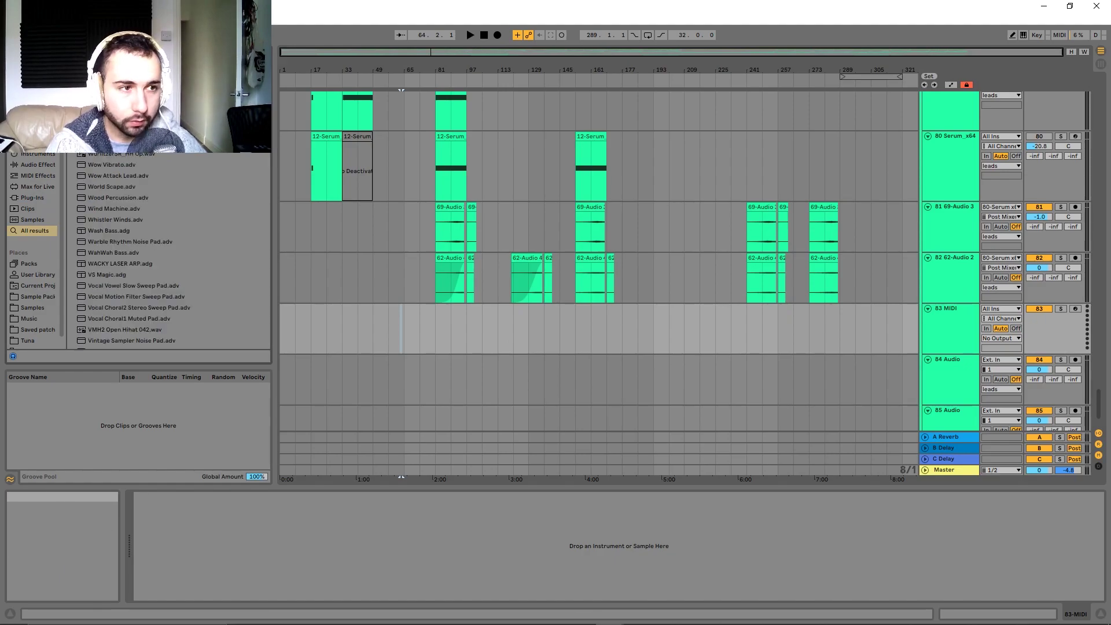
pyautogui.moveTo(650, 377); pyautogui.dragTo(489, 316)
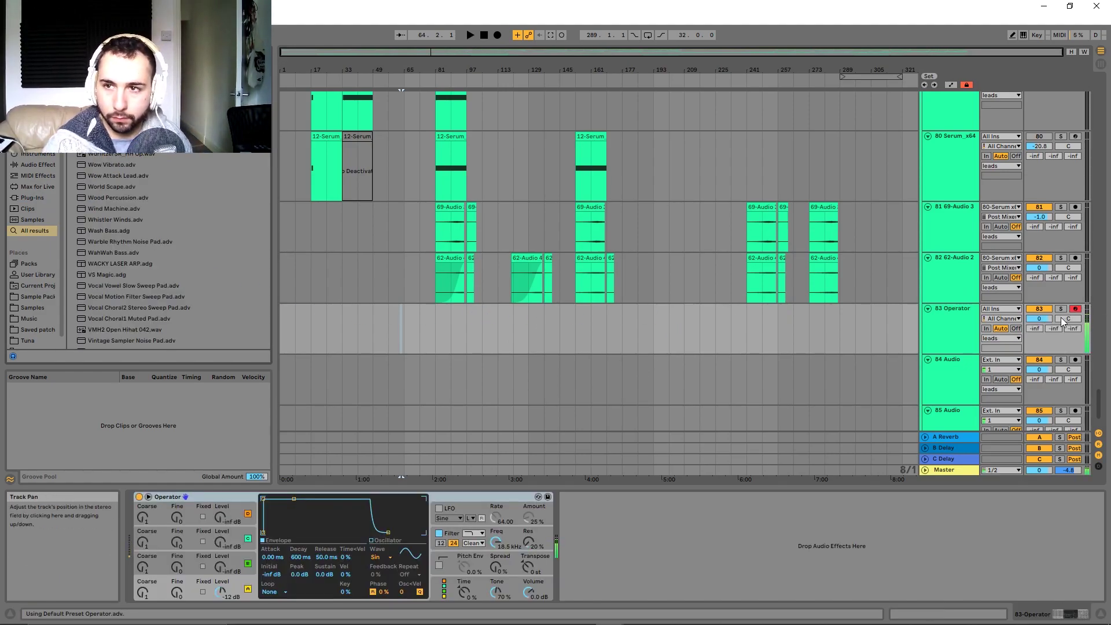
# Play from bar 153, stop, and capture the played MIDI into a clip on the Operator track.
pyautogui.click(588, 327)
pyautogui.press('space')
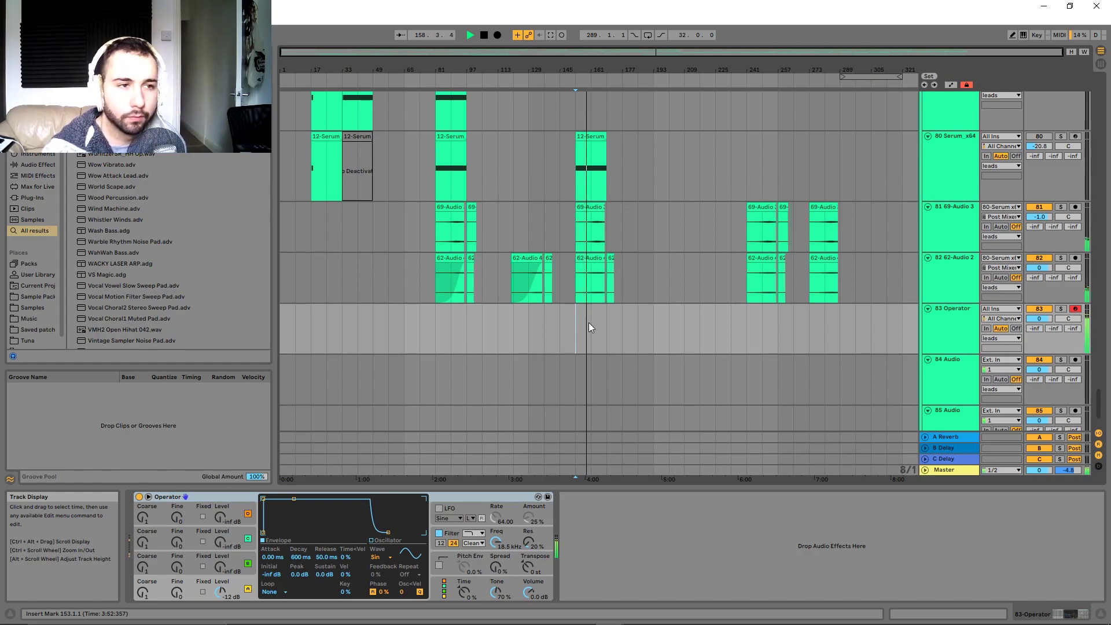
pyautogui.press('space')
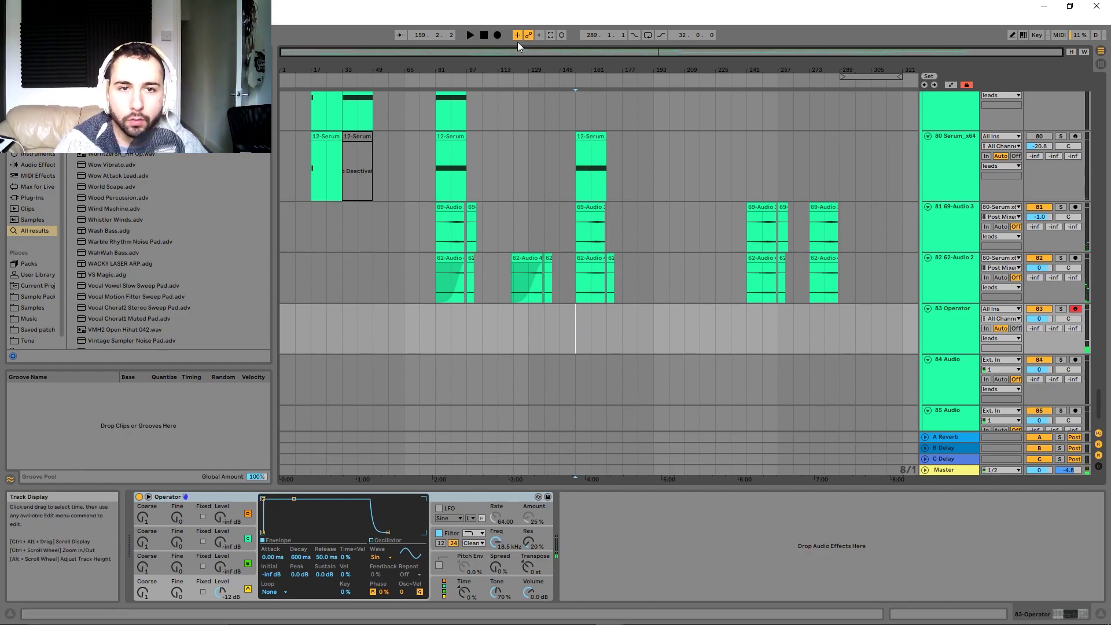
pyautogui.click(551, 35)
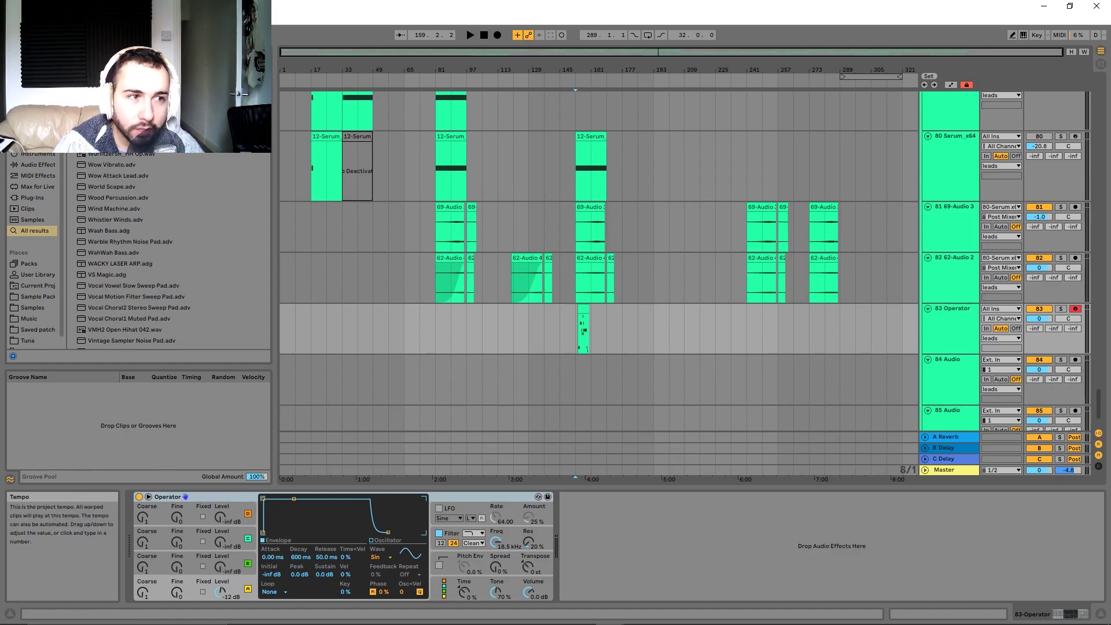
# Select bars 152 to 169 on the 83 Operator track and delete the captured clip.
pyautogui.scroll(5, 581, 328)
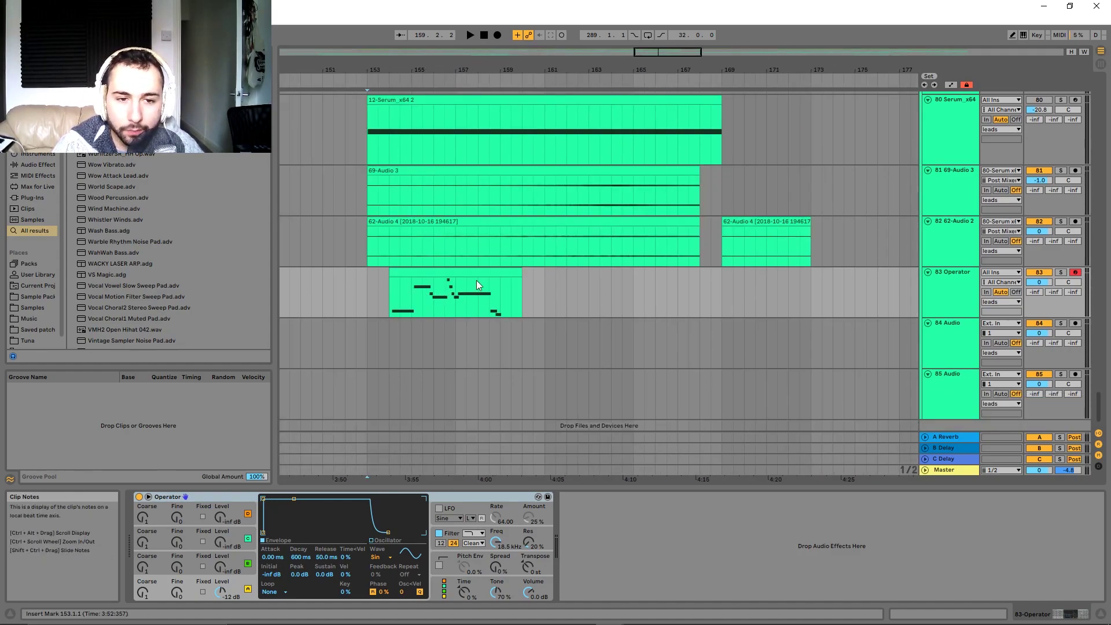
pyautogui.hscroll(-3, 488, 317)
pyautogui.scroll(-3, 705, 294)
pyautogui.press('Tab')
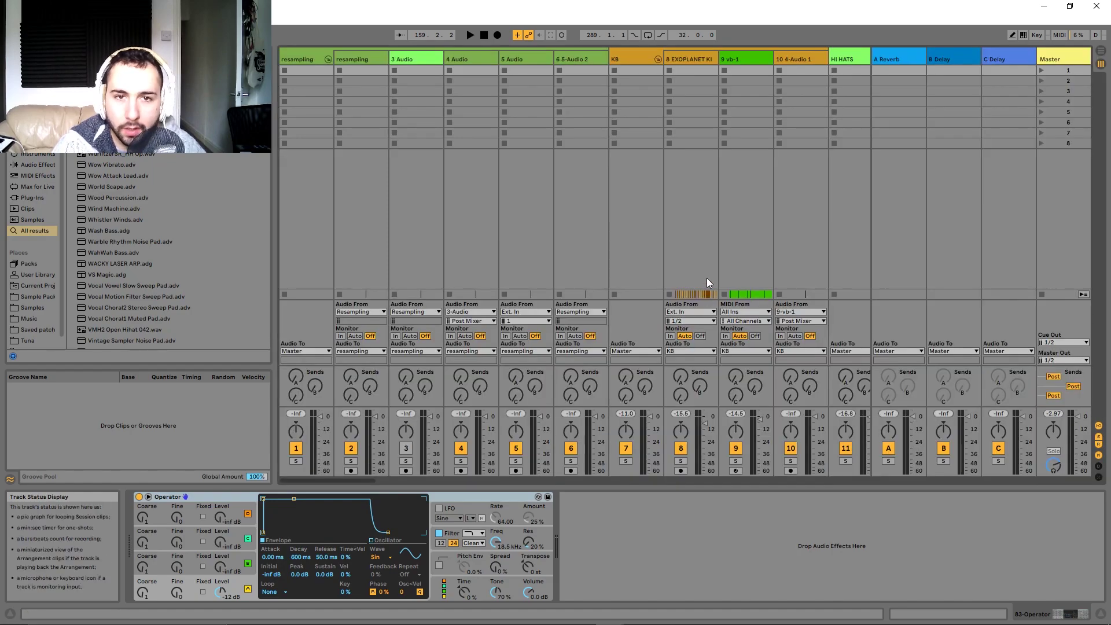
pyautogui.press('Tab')
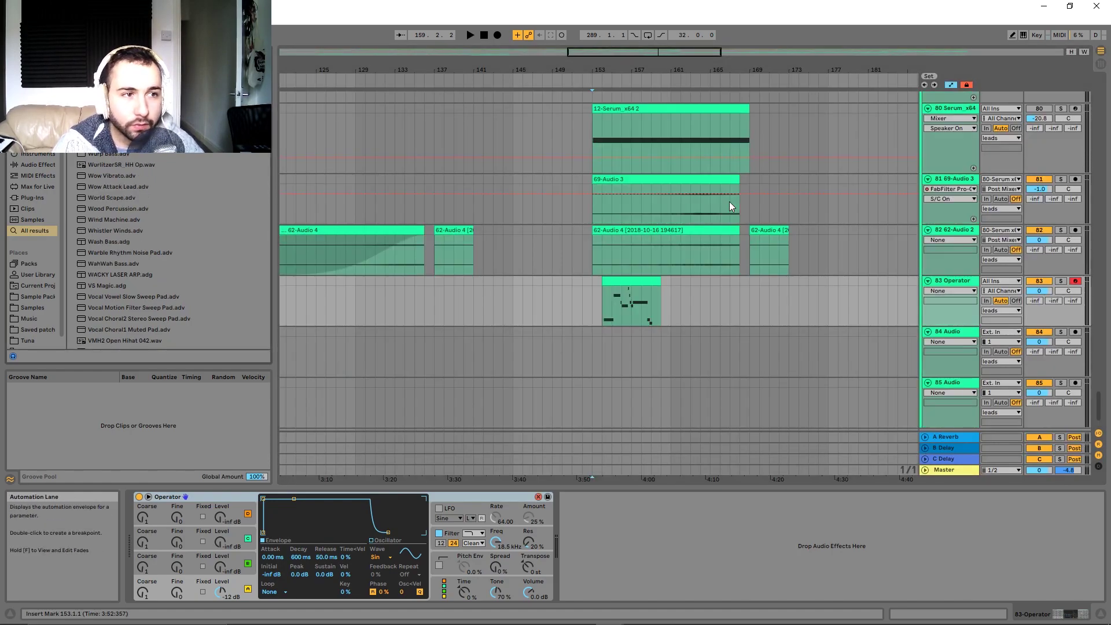
pyautogui.hotkey('ctrl', 'a')
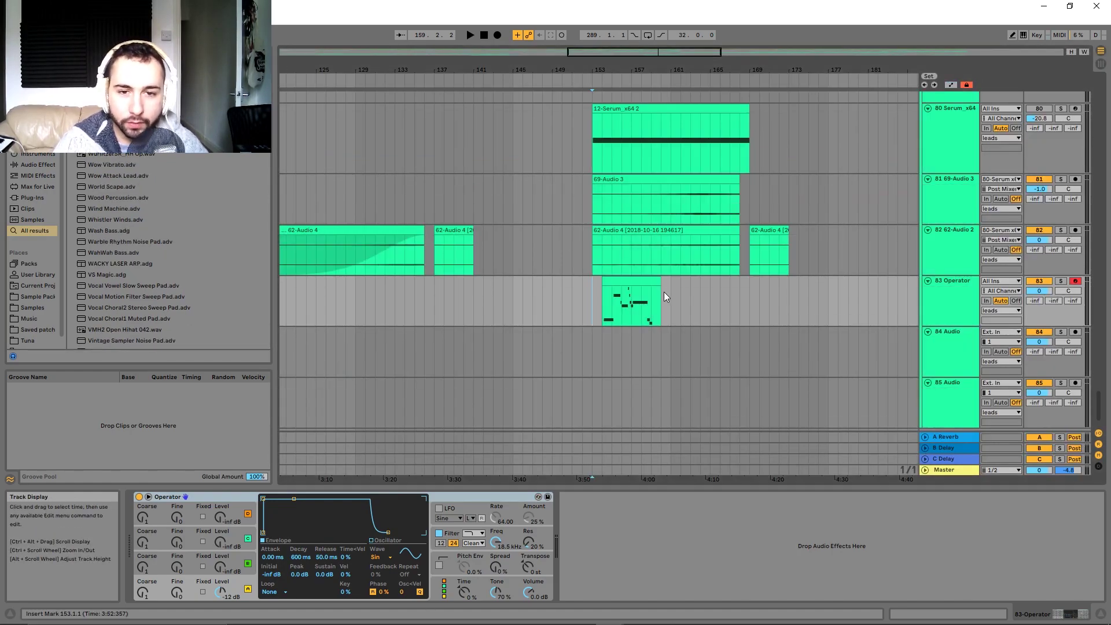
pyautogui.moveTo(585, 305); pyautogui.dragTo(749, 279)
pyautogui.press('Delete')
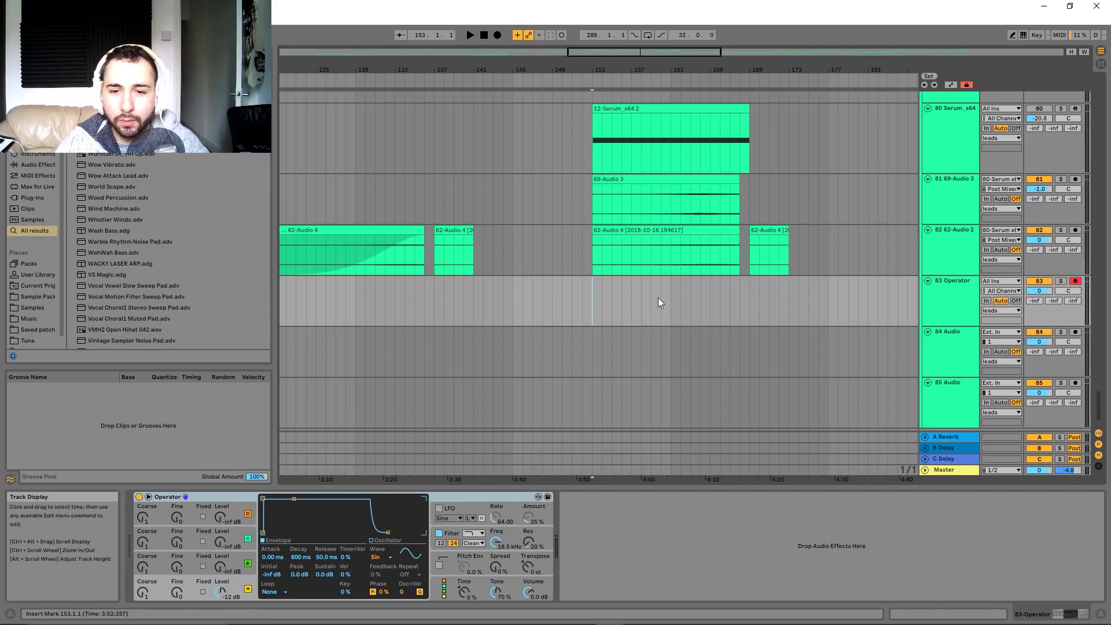
# Select bars 157 to 161 on the Operator track and make the song overview taller.
pyautogui.moveTo(750, 292); pyautogui.dragTo(738, 291)
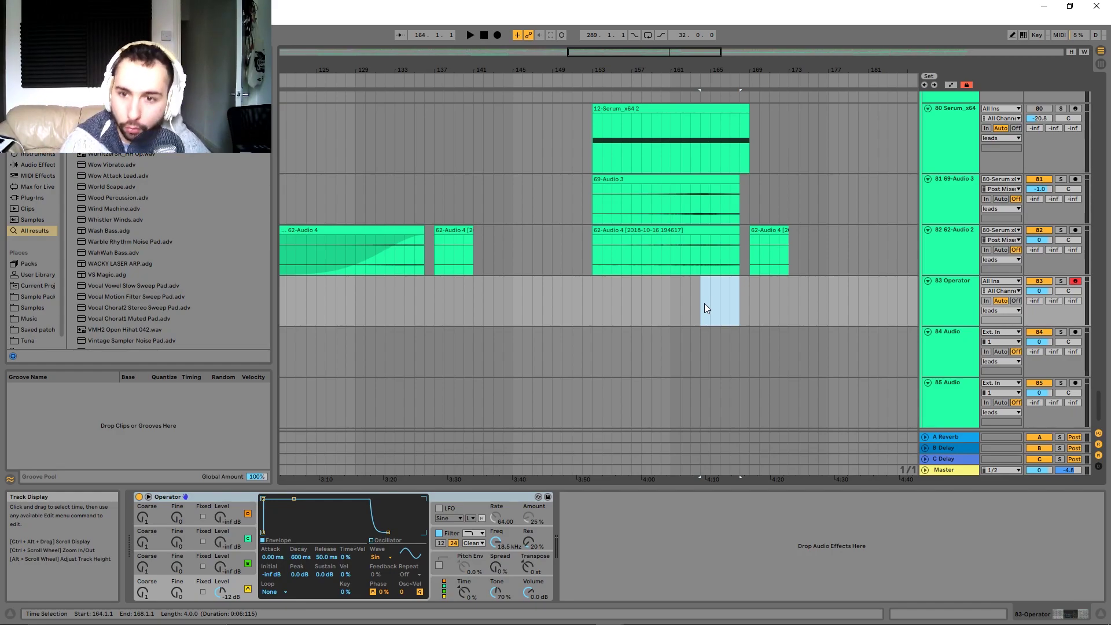
pyautogui.moveTo(622, 302)
pyautogui.mouseDown()
pyautogui.moveTo(671, 312)
pyautogui.moveTo(633, 315)
pyautogui.mouseUp()
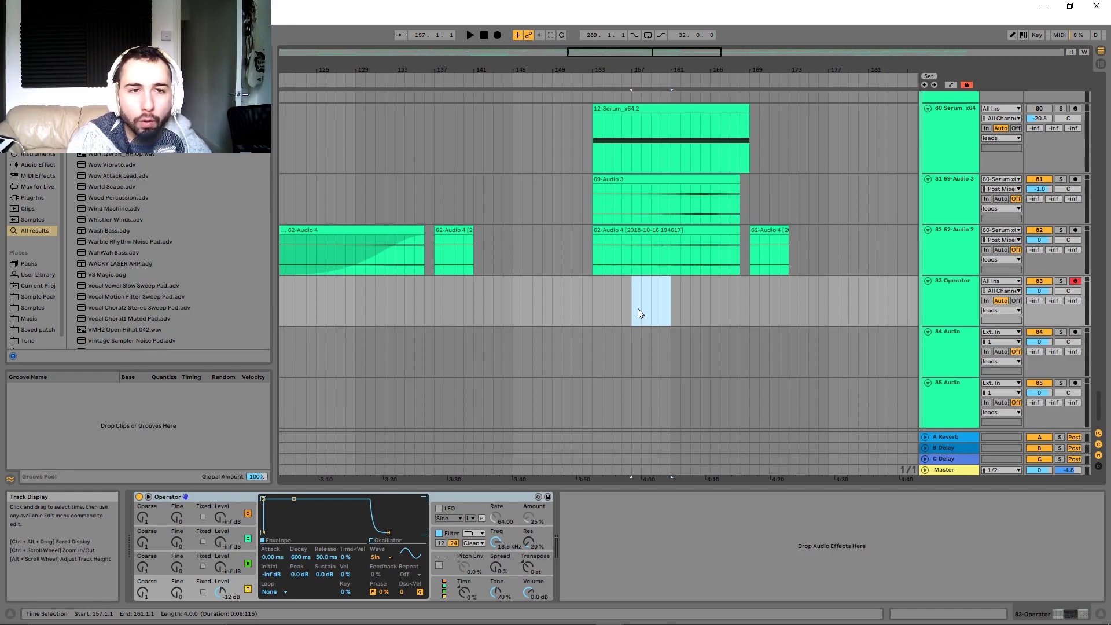
pyautogui.moveTo(770, 58); pyautogui.dragTo(773, 109)
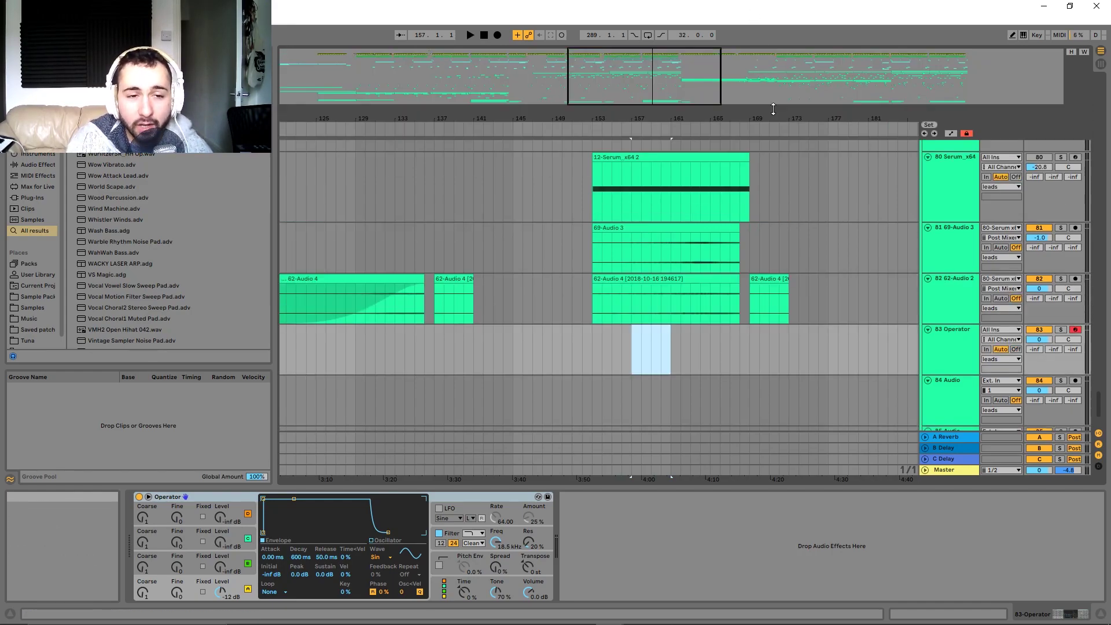